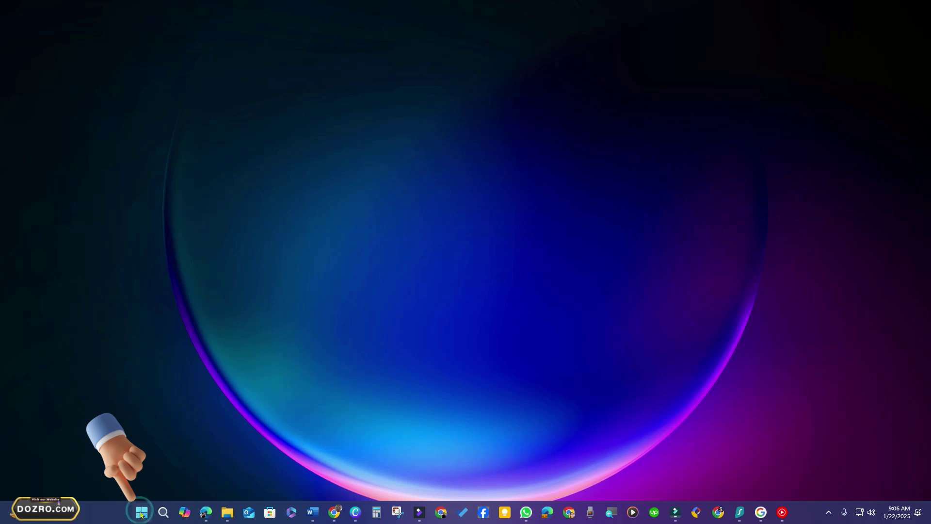
Open Microsoft Store, search for Facebook and choose the Facebook app from the results.
left_click(140, 514)
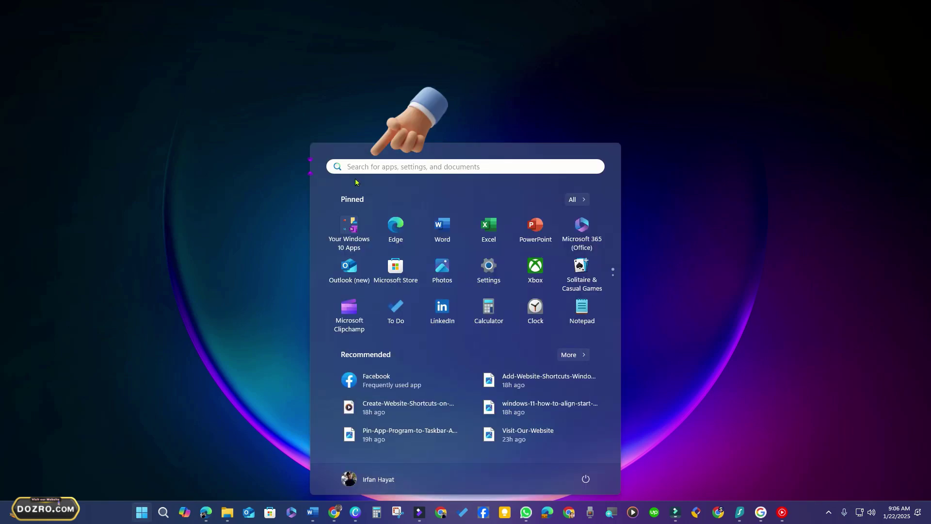
type("Microsoft Store")
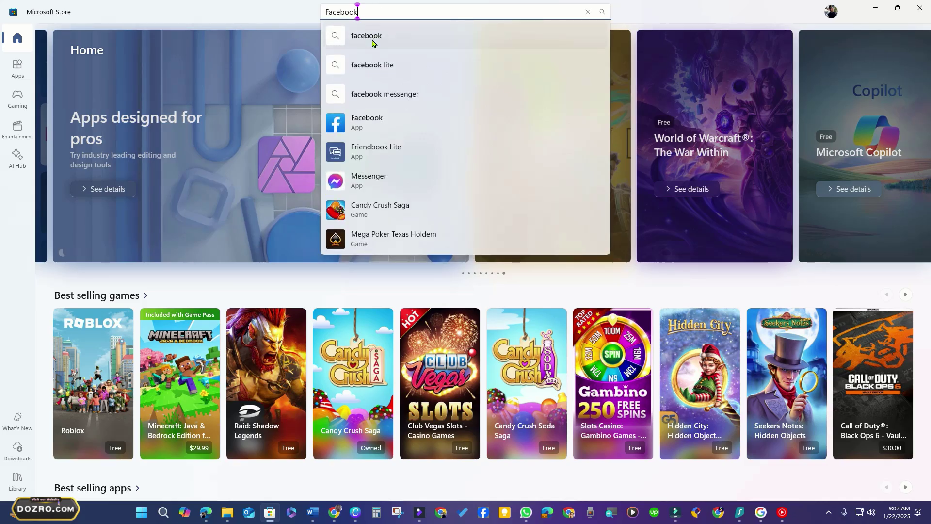
left_click(368, 36)
left_click(113, 140)
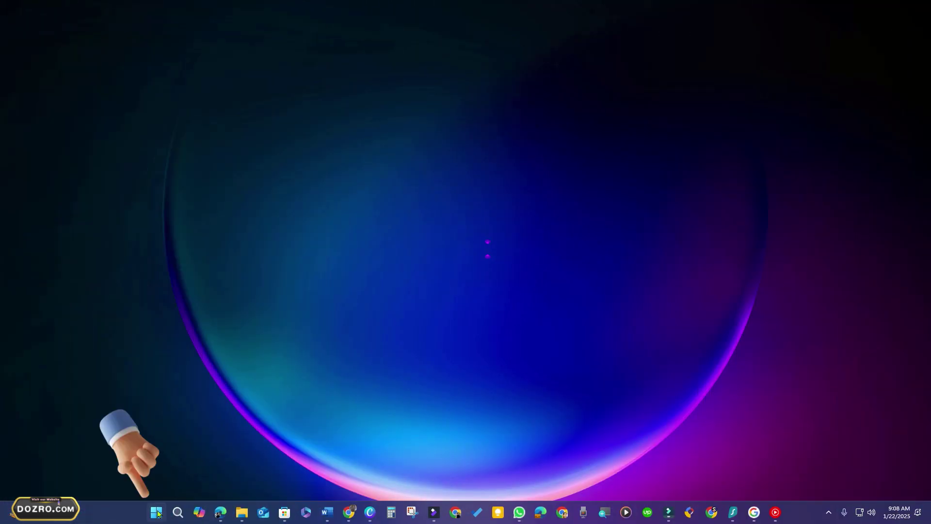
Find the installed Facebook app through Windows search and pin it to the taskbar.
left_click(156, 513)
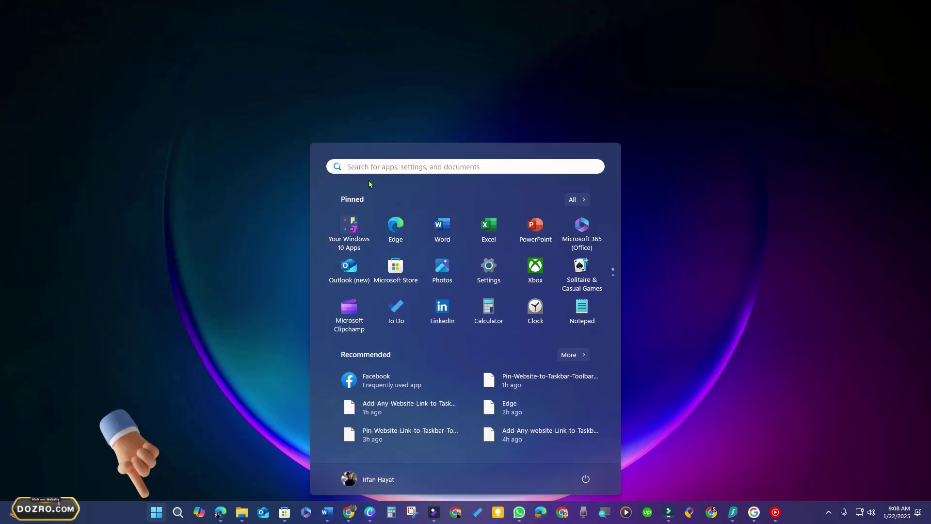
type("Facebook")
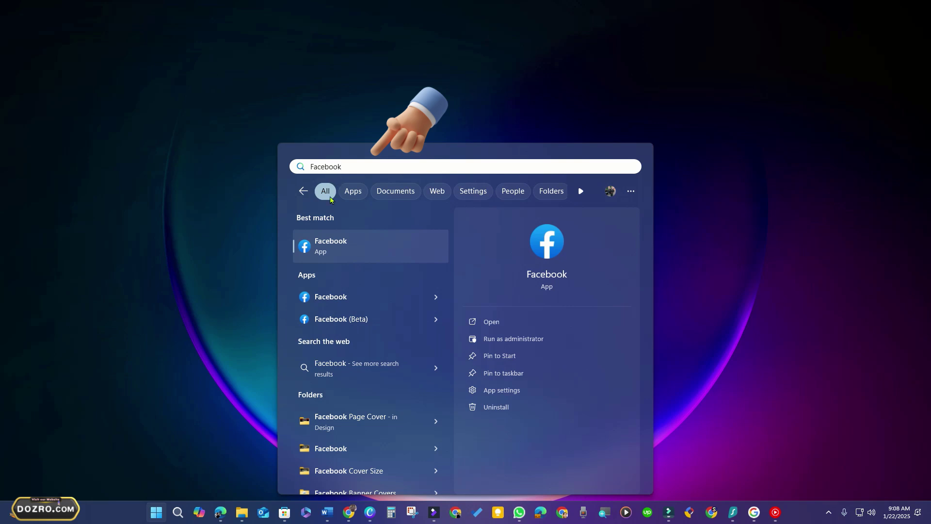
right_click(336, 248)
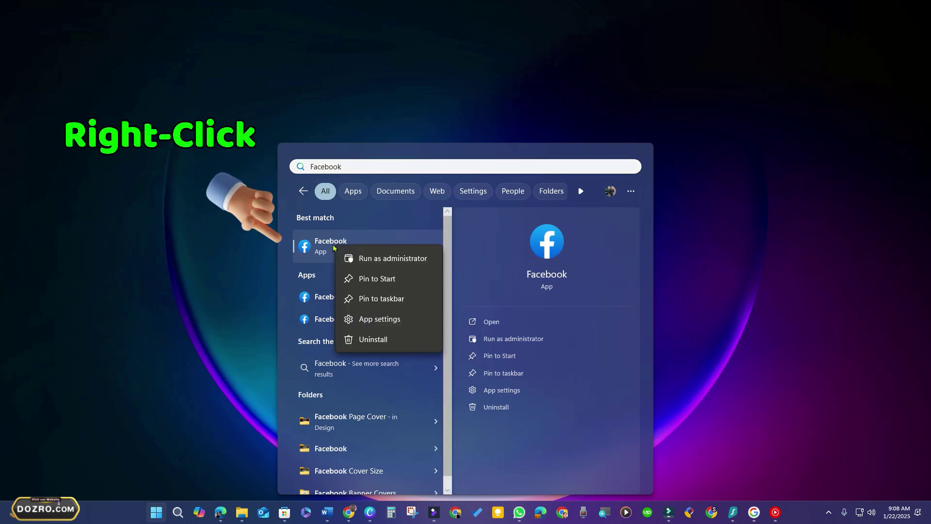
left_click(386, 303)
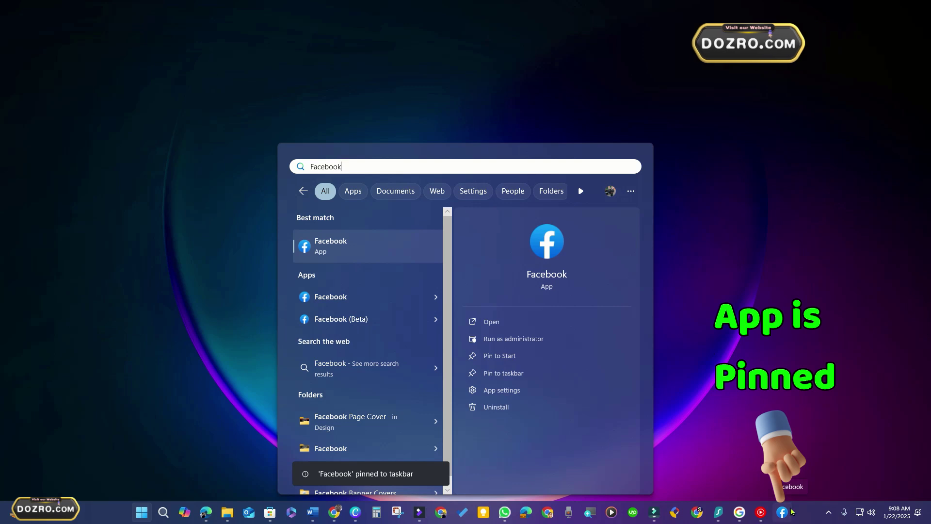
Unpin Facebook from the taskbar and pin it again by moving its search result straight onto the taskbar.
right_click(782, 512)
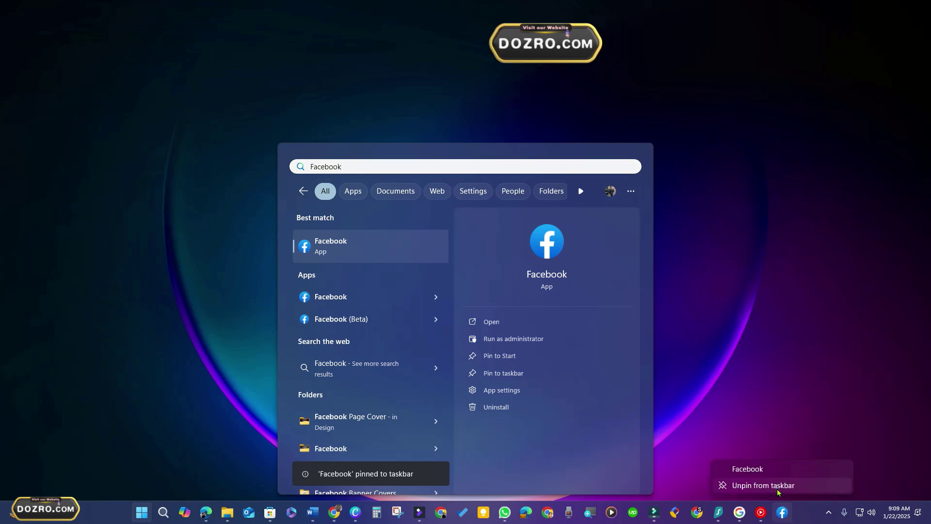
left_click(777, 489)
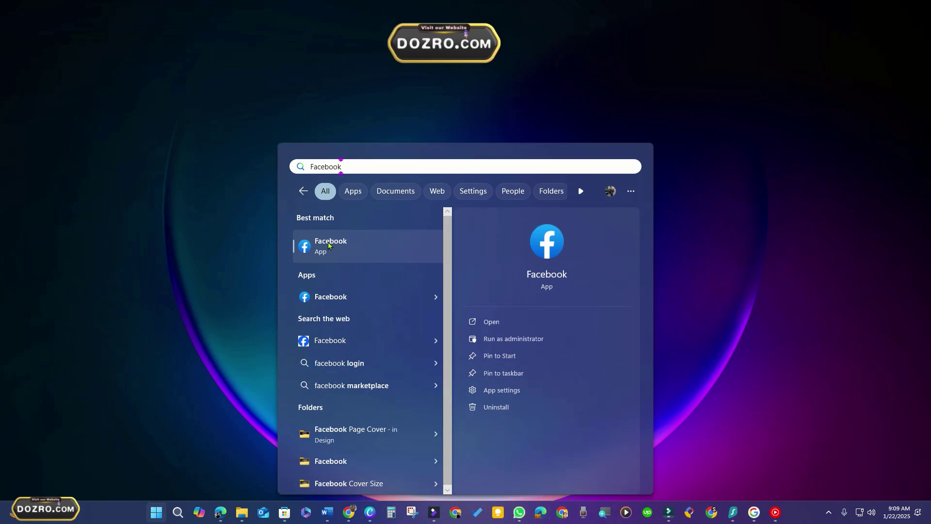
left_click_drag(331, 246, 787, 518)
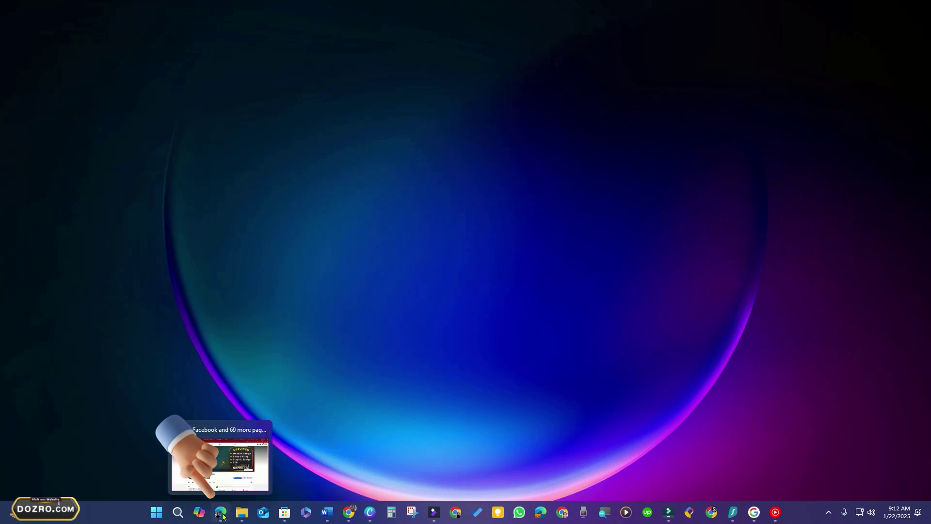
Switch to Microsoft Edge, pin the open Facebook page to the taskbar and accept the pin request.
left_click(220, 514)
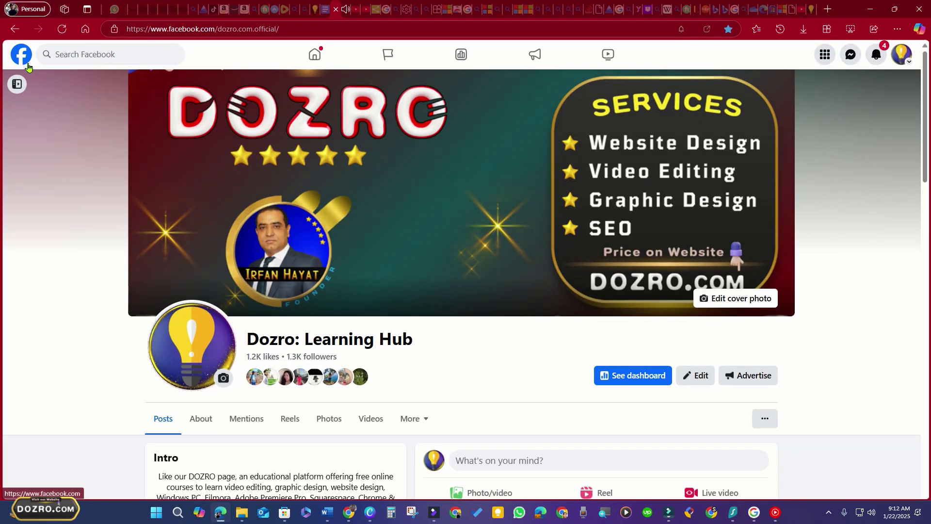
left_click(898, 30)
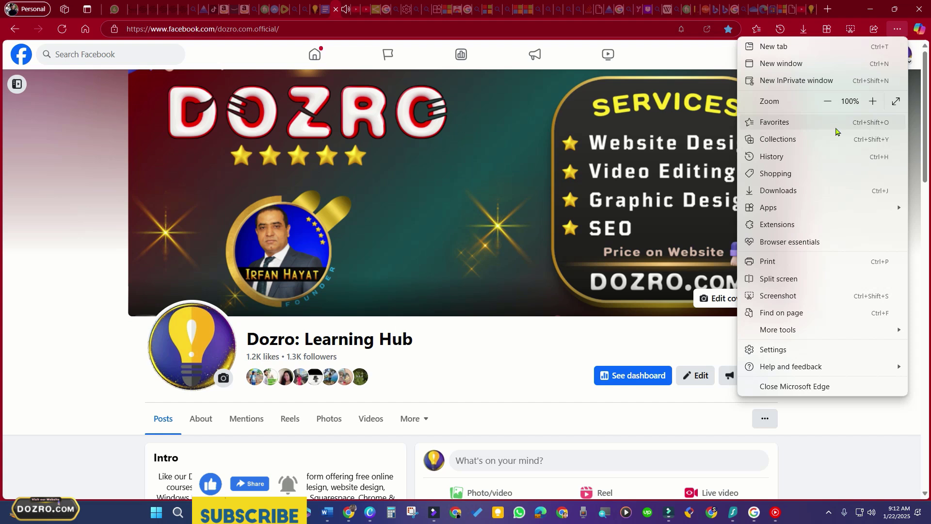
mouse_move(843, 209)
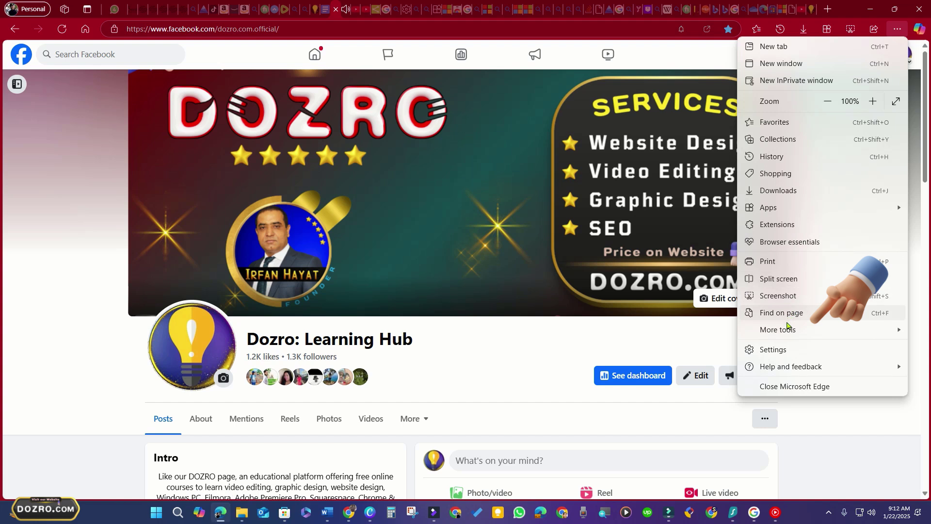
mouse_move(788, 333)
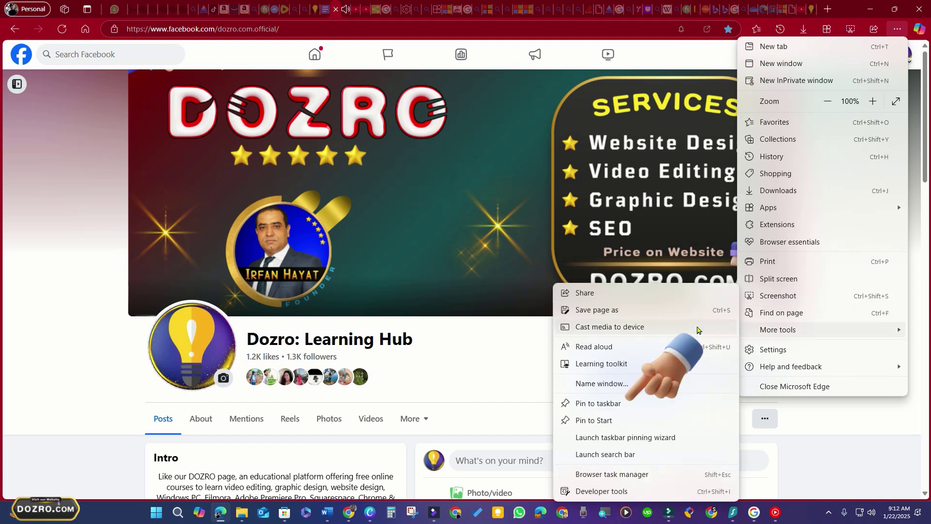
left_click(610, 405)
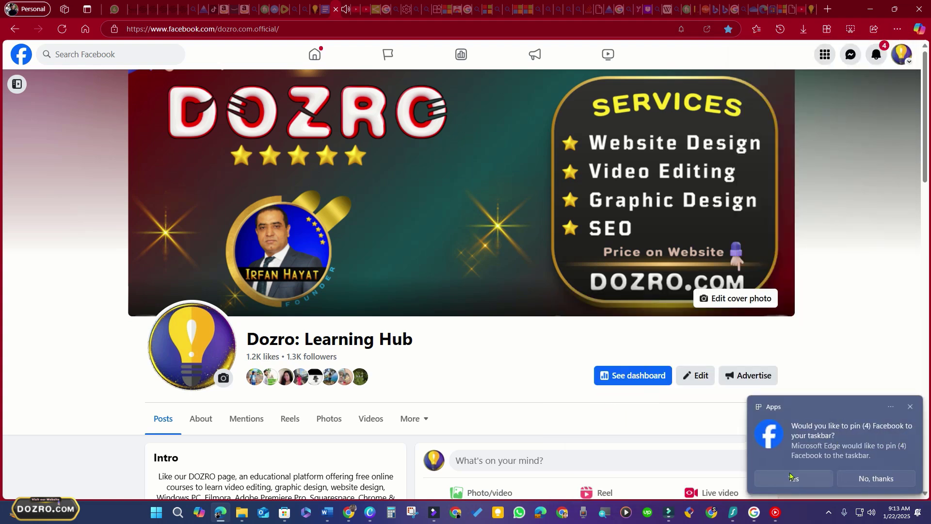
left_click(791, 478)
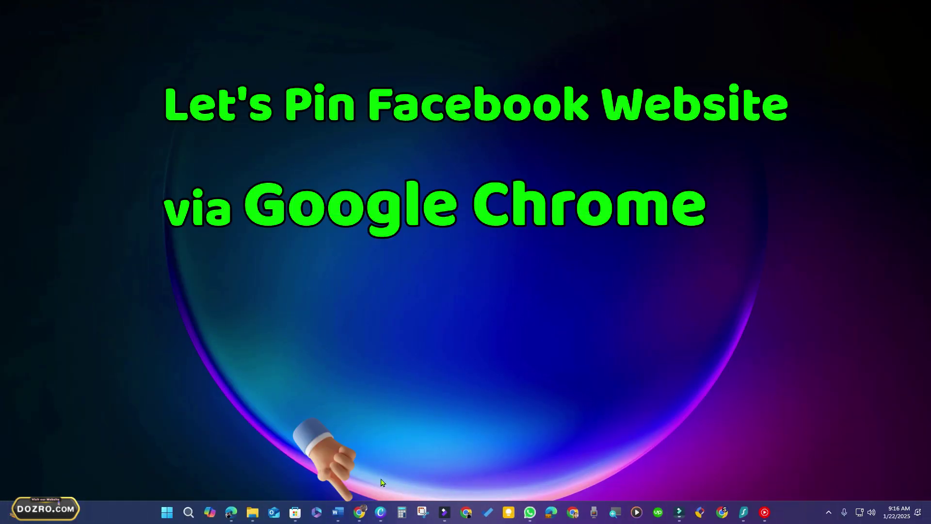
Switch to Google Chrome and create a shortcut named FB to the open Facebook page.
left_click(359, 514)
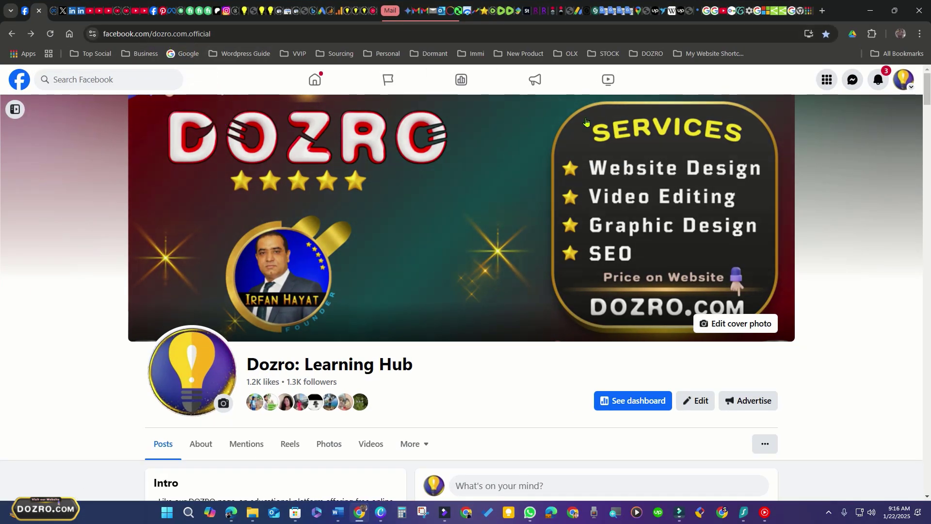
left_click(919, 35)
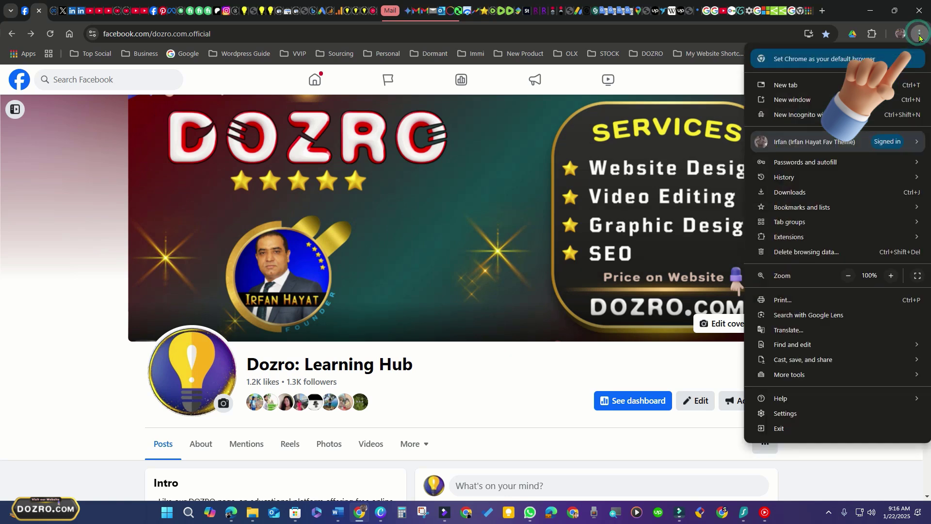
mouse_move(815, 362)
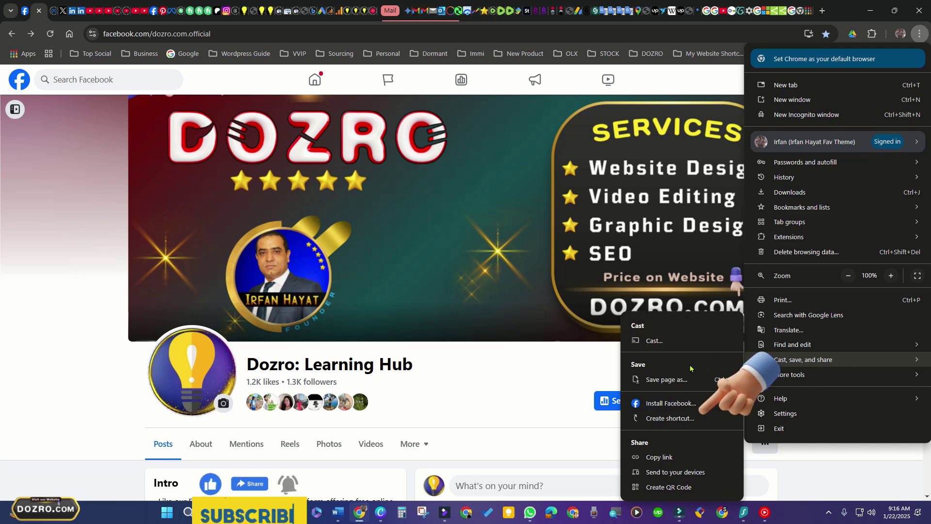
left_click(674, 419)
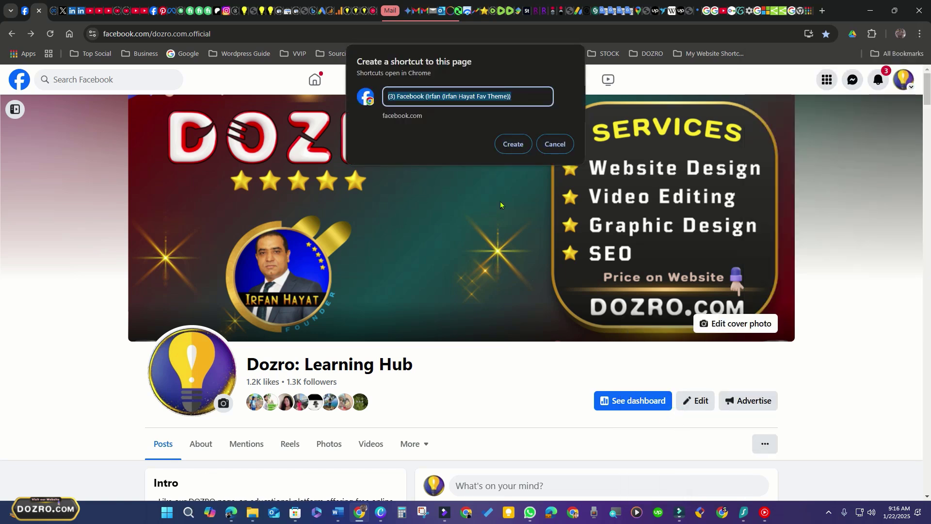
left_click(512, 144)
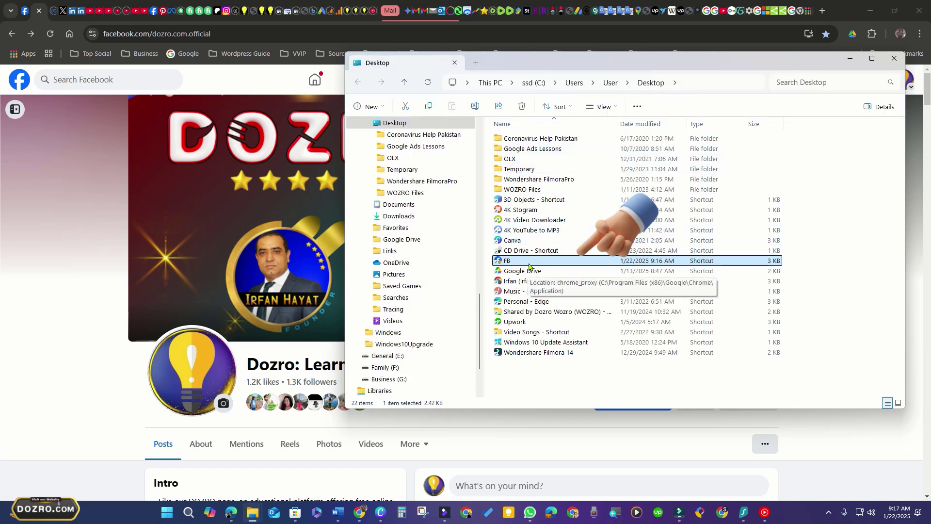
Minimize Chrome, move the FB shortcut to an empty area of the desktop and close the Desktop folder window.
left_click(868, 11)
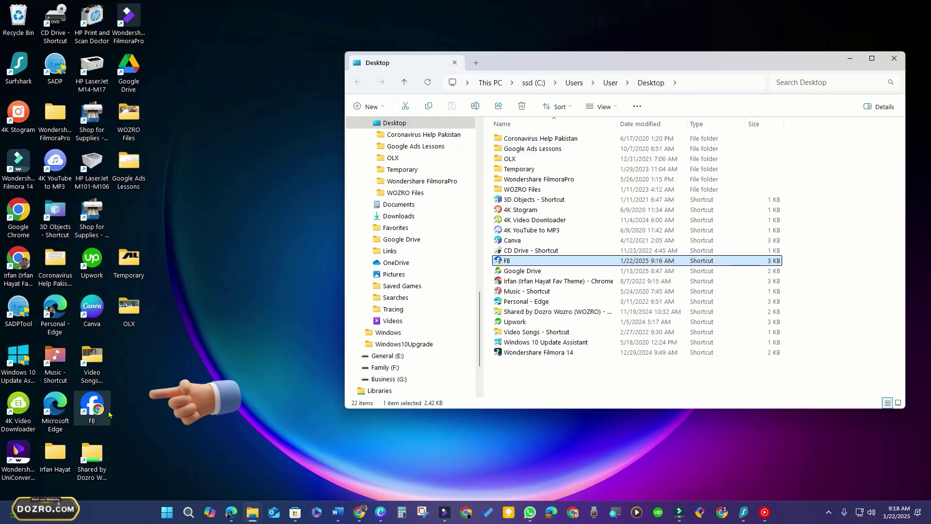
left_click_drag(98, 410, 141, 385)
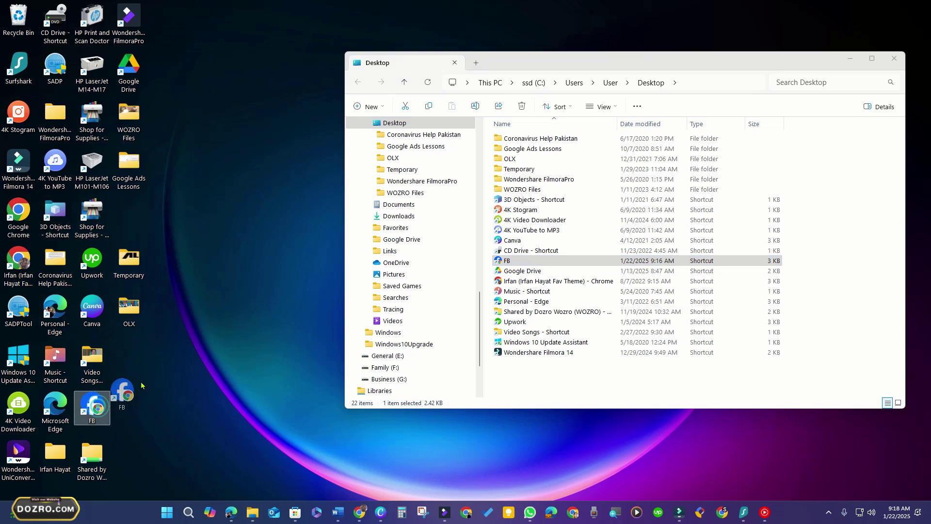
left_click_drag(239, 160, 239, 144)
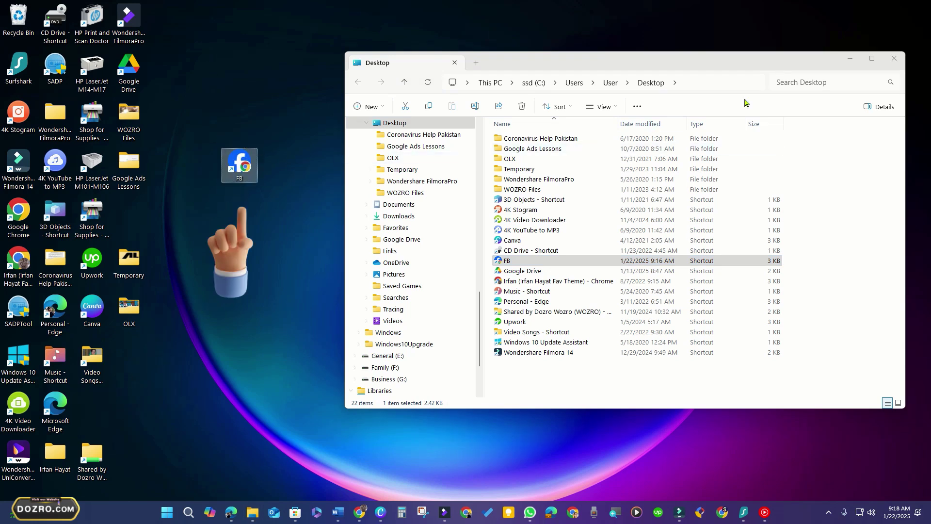
left_click(895, 58)
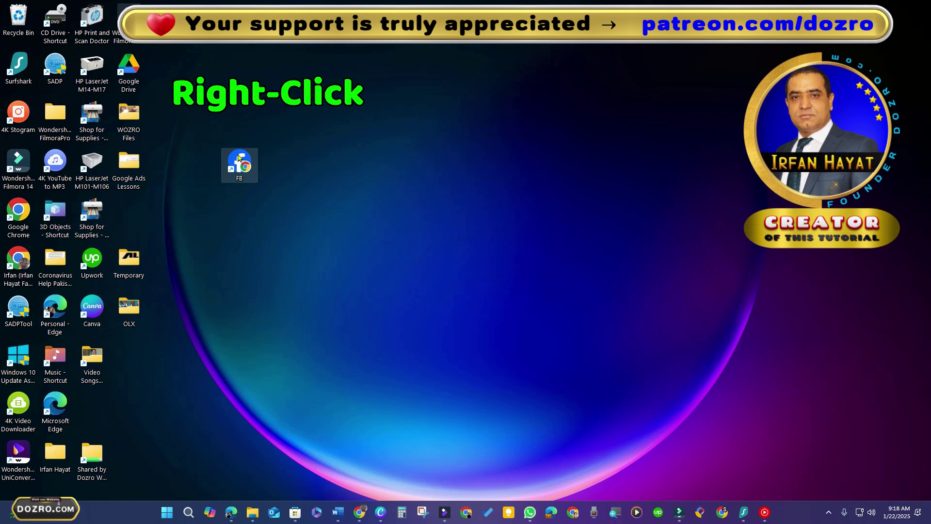
Pin the FB desktop shortcut to the taskbar.
right_click(238, 157)
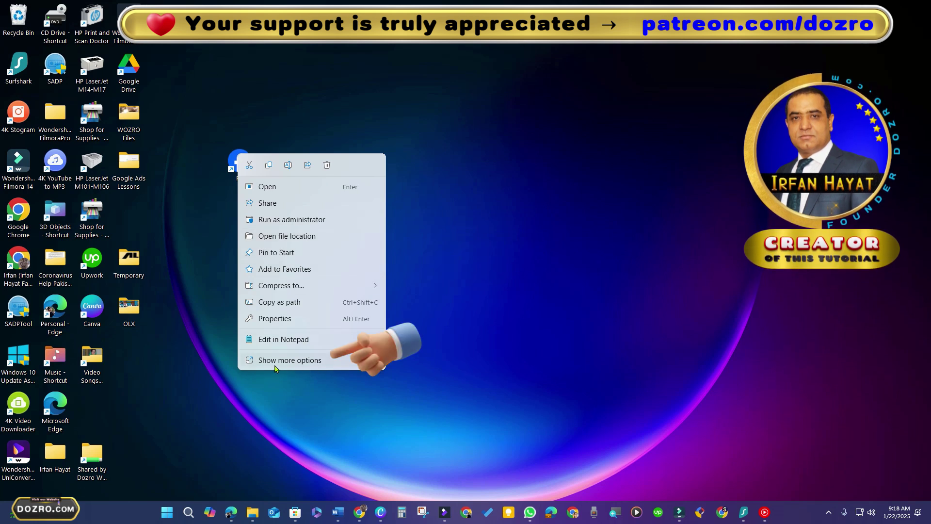
left_click(300, 364)
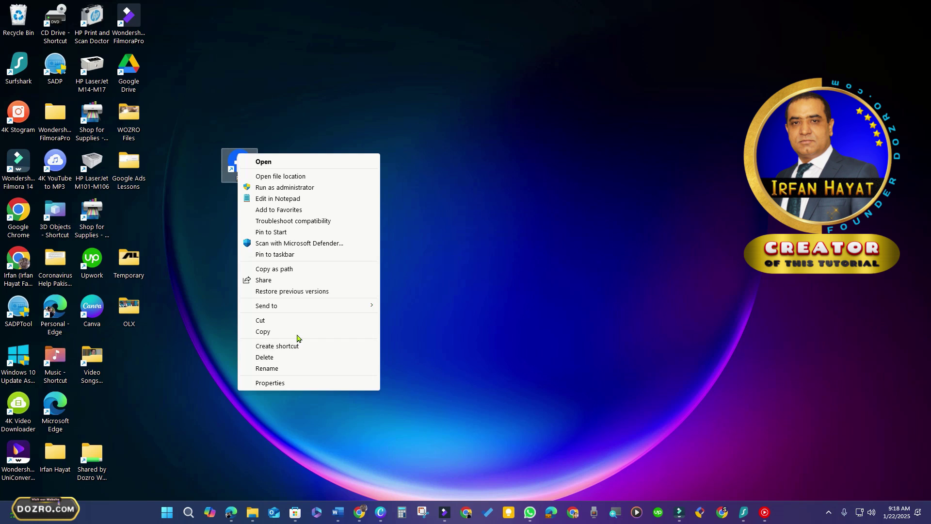
left_click(284, 255)
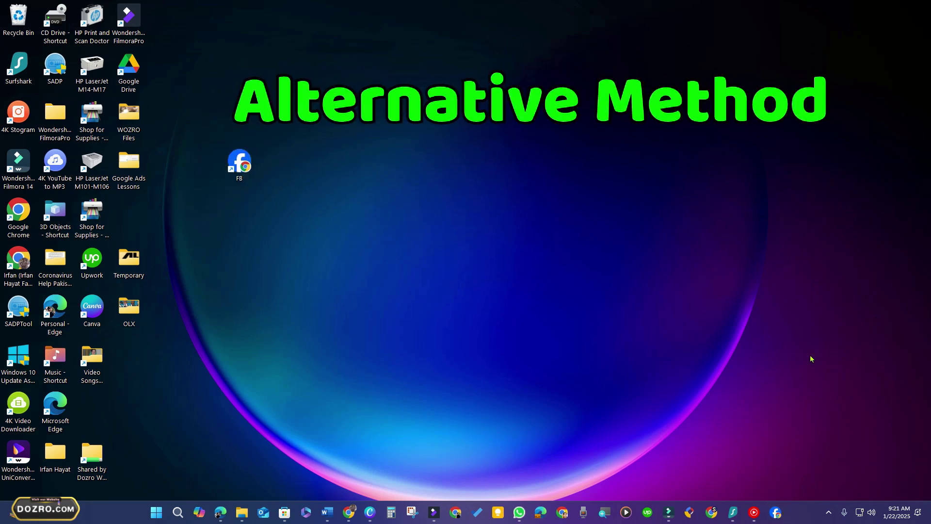
Switch back to Chrome, bookmark the Facebook page in the My Fav Websites folder and open that folder.
left_click(350, 513)
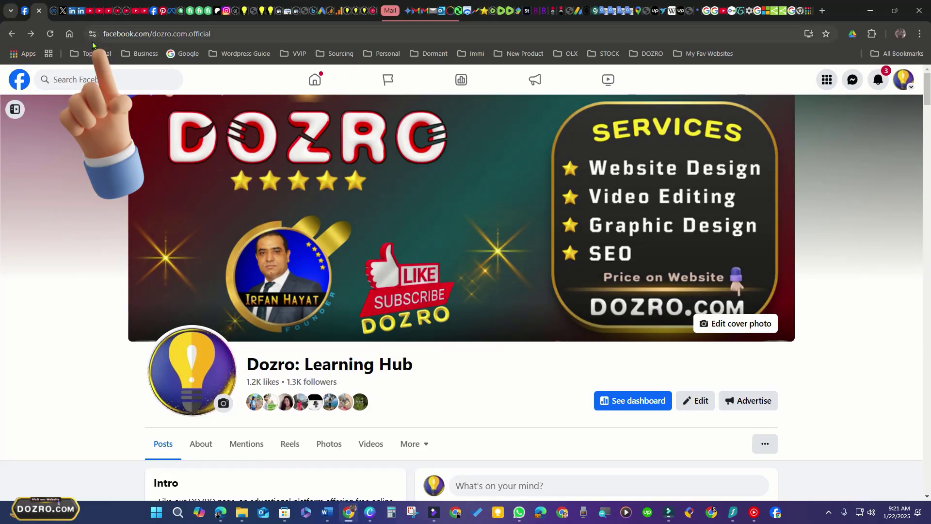
left_click_drag(93, 38, 176, 59)
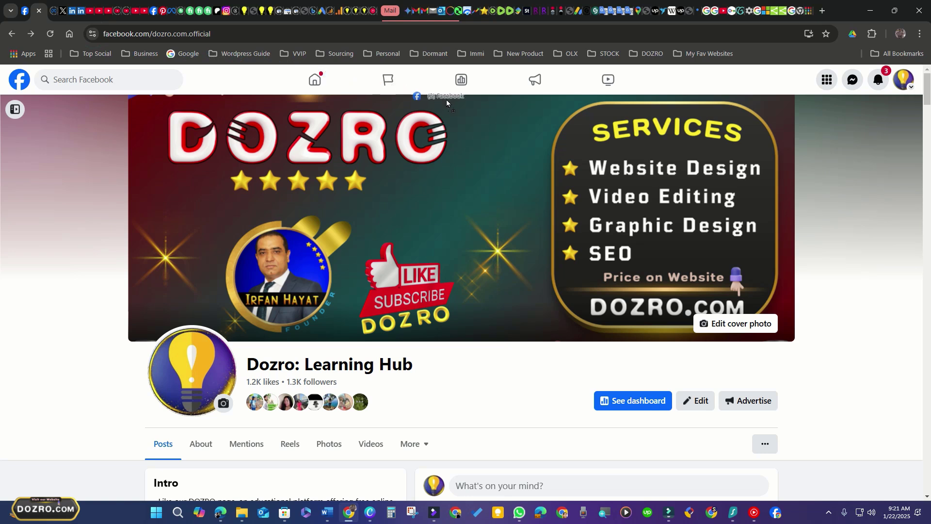
left_click_drag(682, 94, 703, 56)
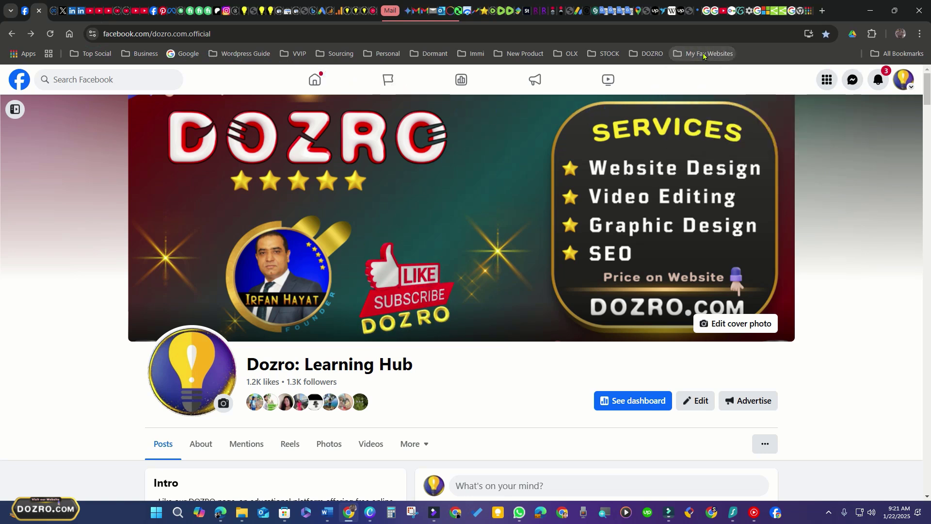
left_click(704, 57)
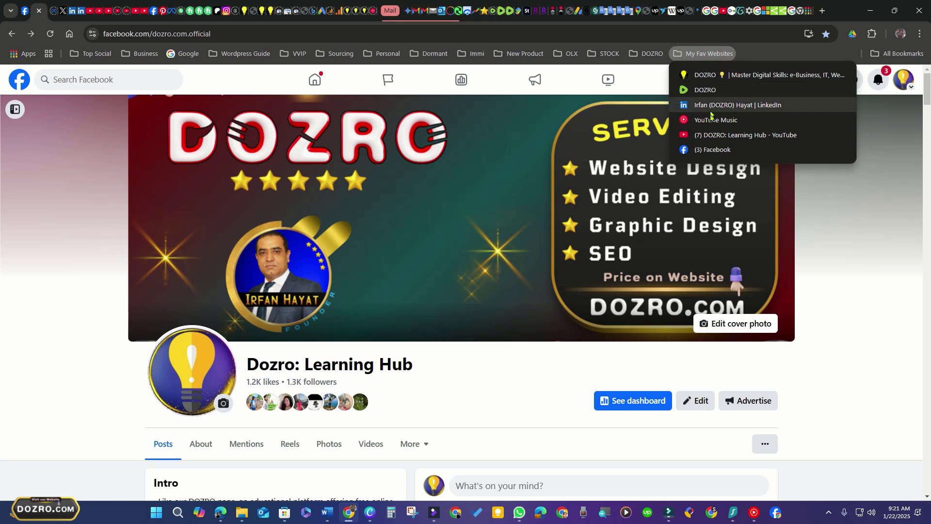